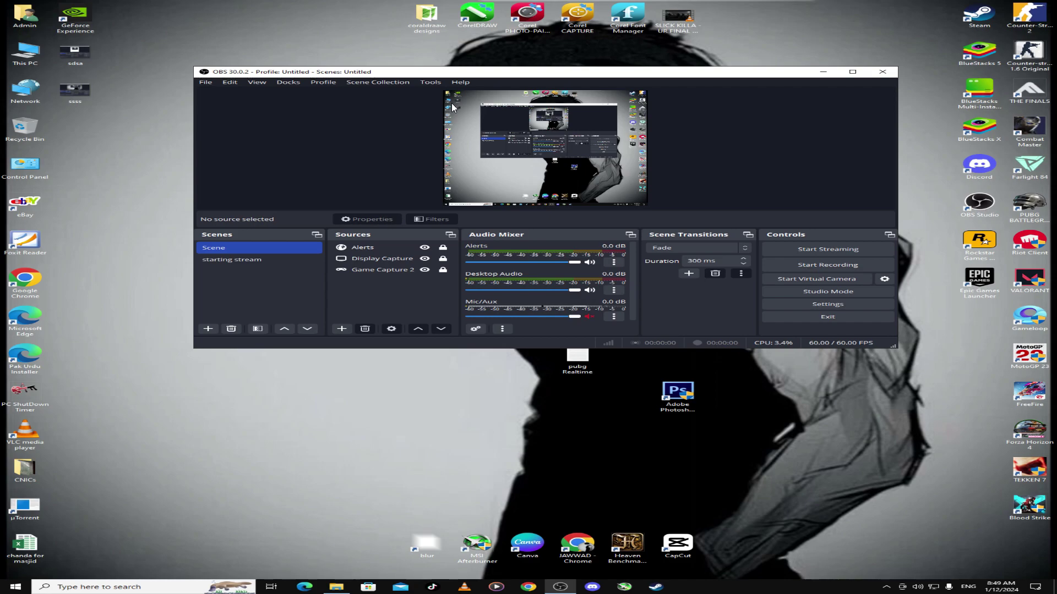
Open the Output settings and examine the audio and video encoder options for streaming
left_click(830, 308)
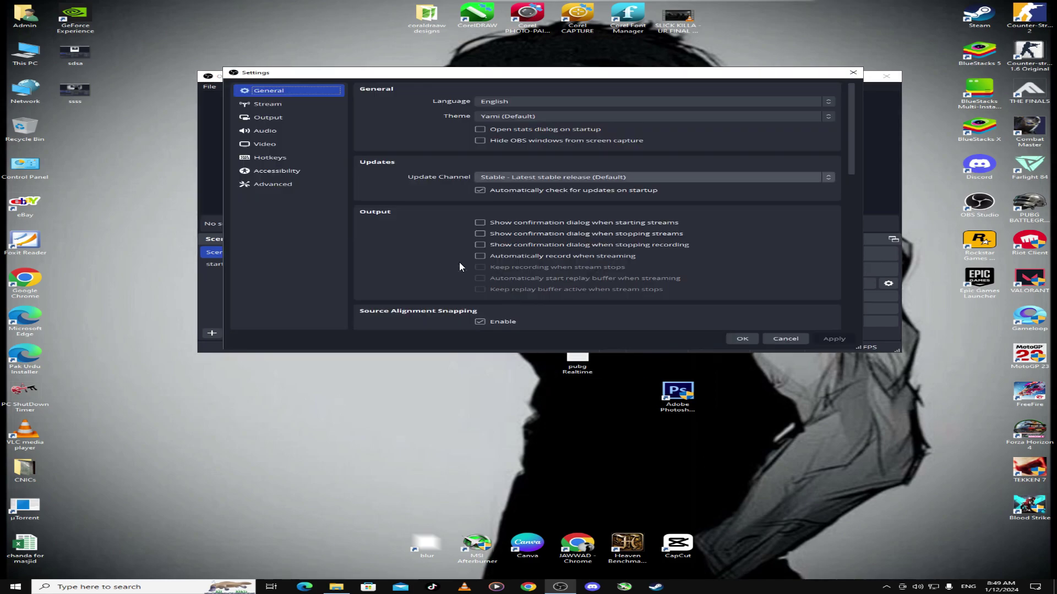
left_click(269, 117)
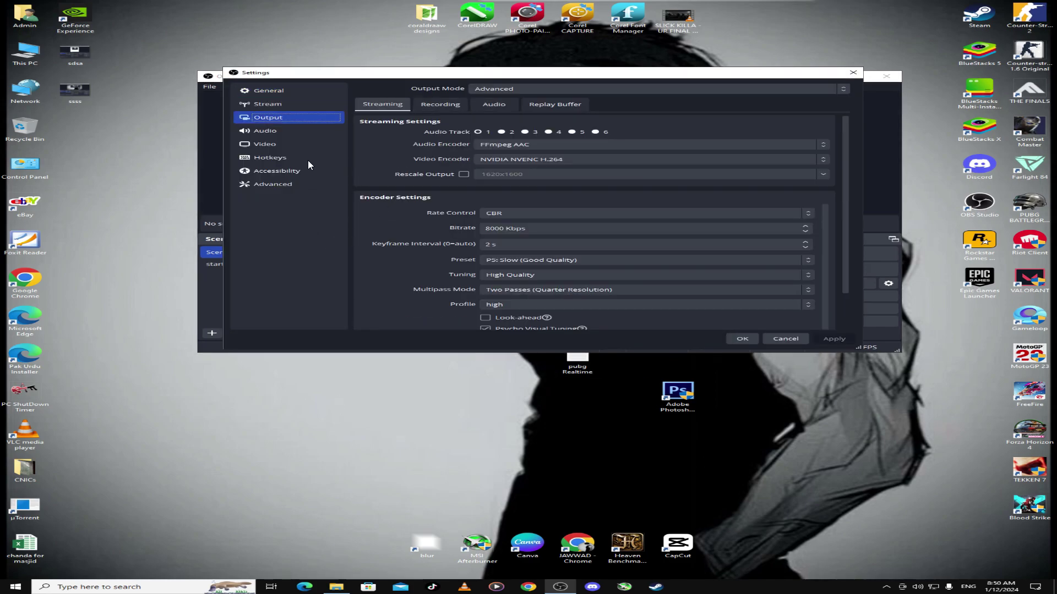
left_click(493, 144)
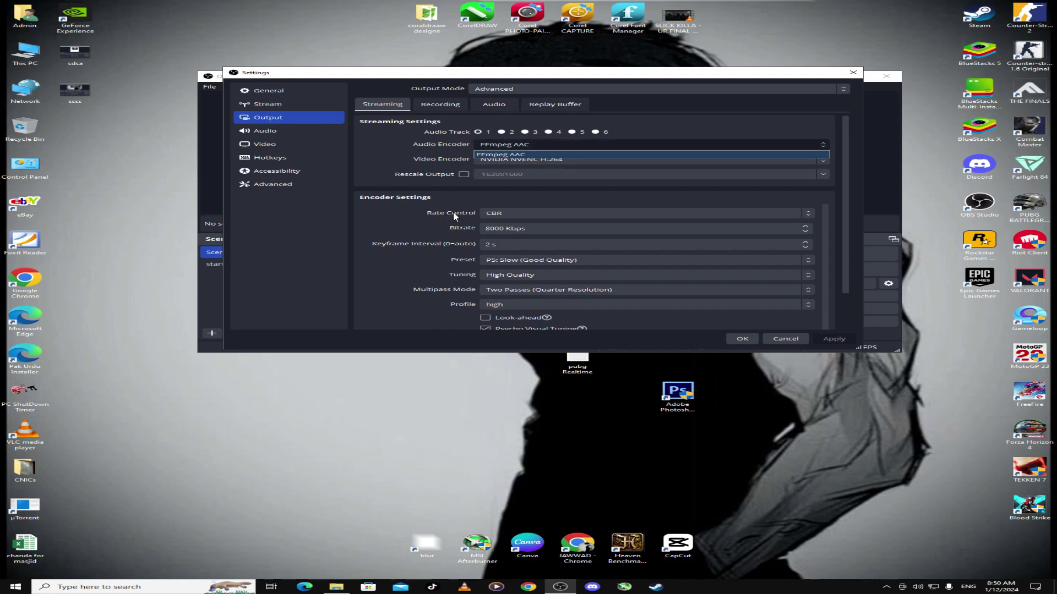
left_click(453, 213)
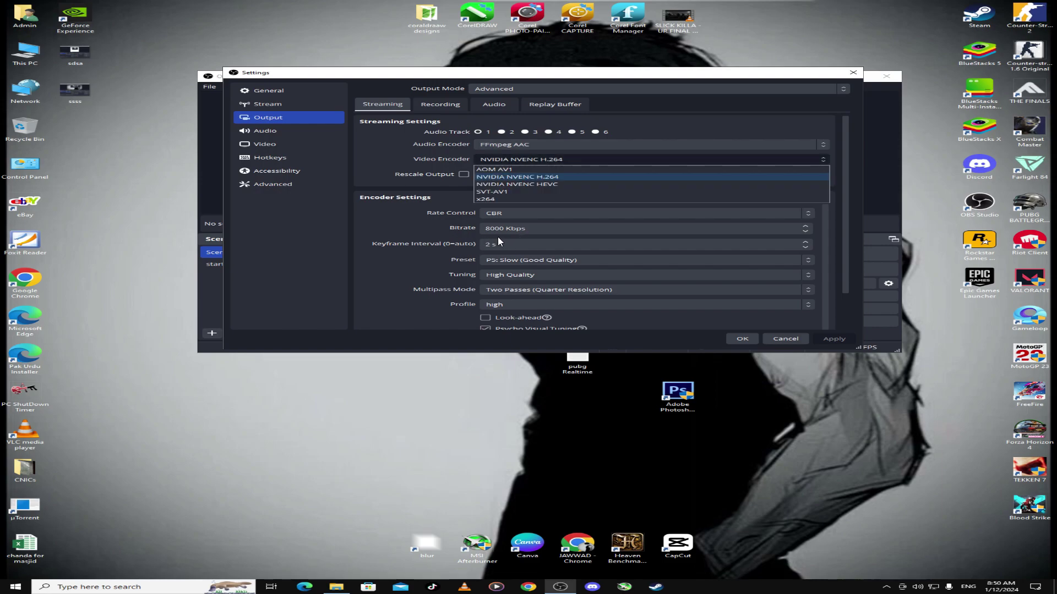
key("Down")
key("Up")
left_click(429, 236)
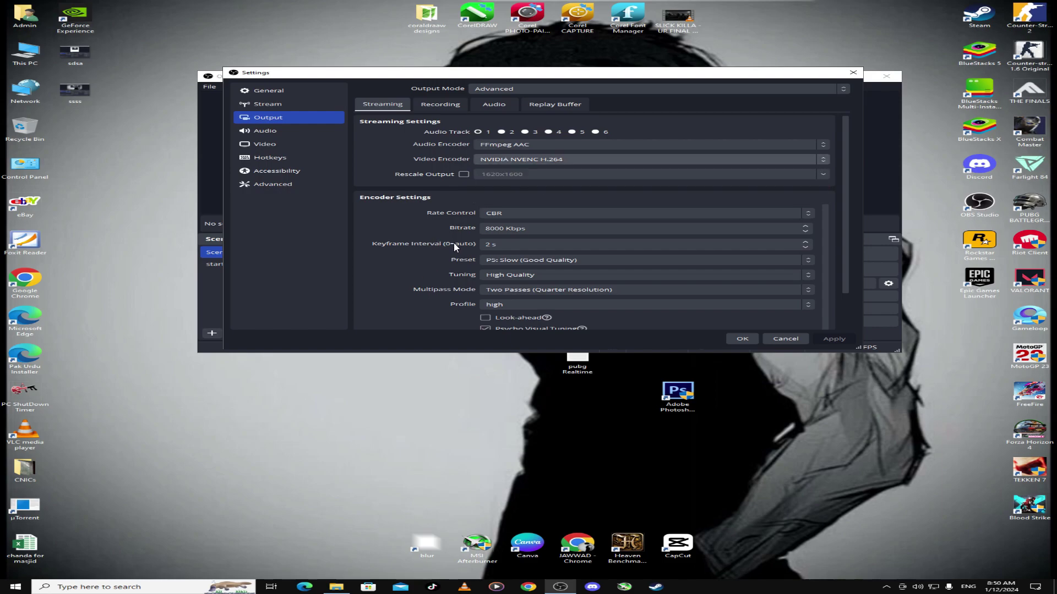
left_click(448, 243)
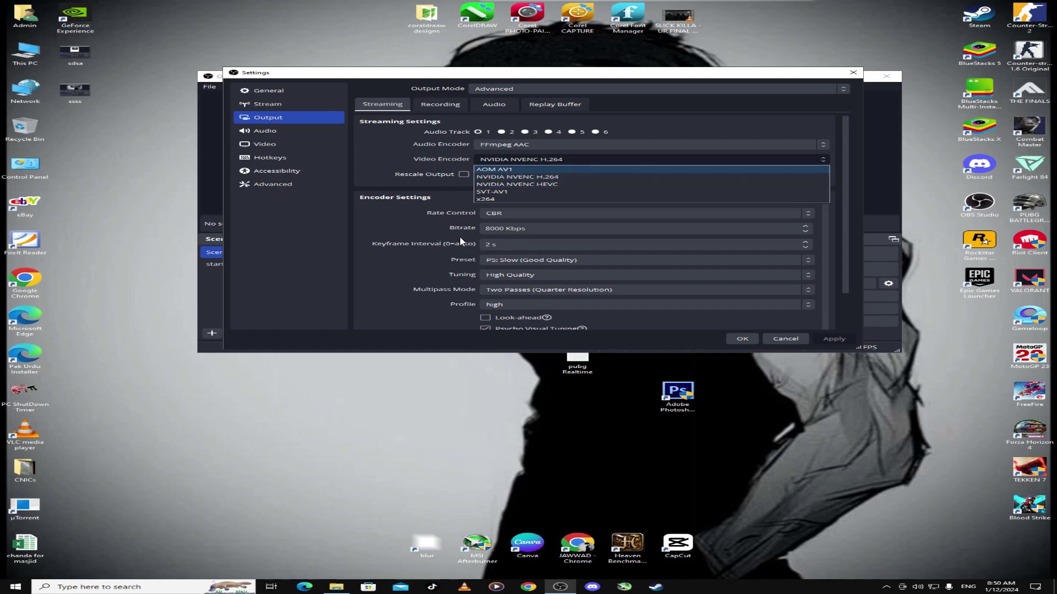
key("Escape")
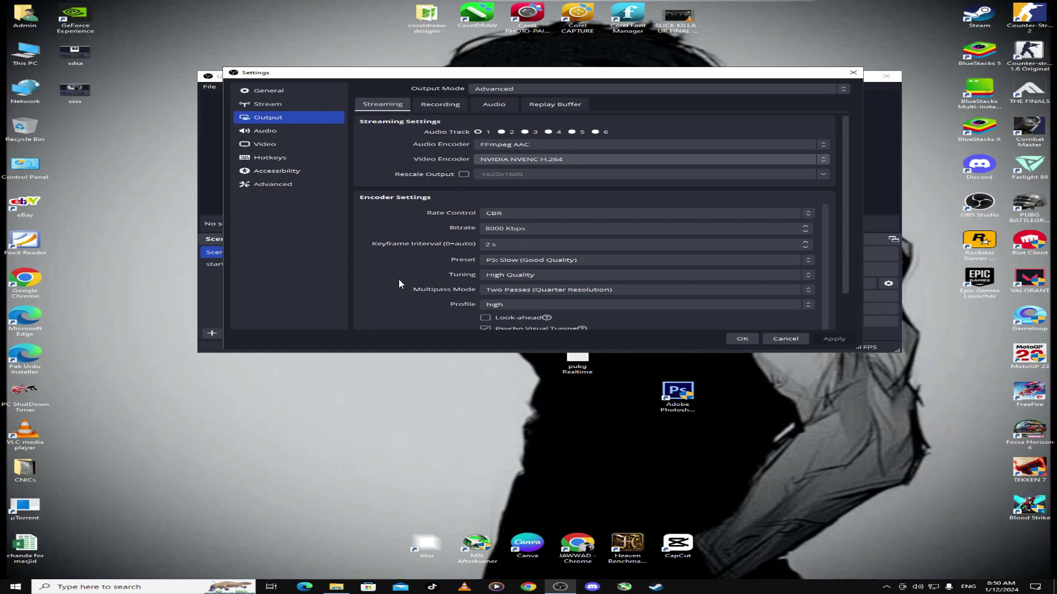
Examine the streaming encoder's rate control, bitrate and keyframe interval settings
scroll(374, 296, "down", 1)
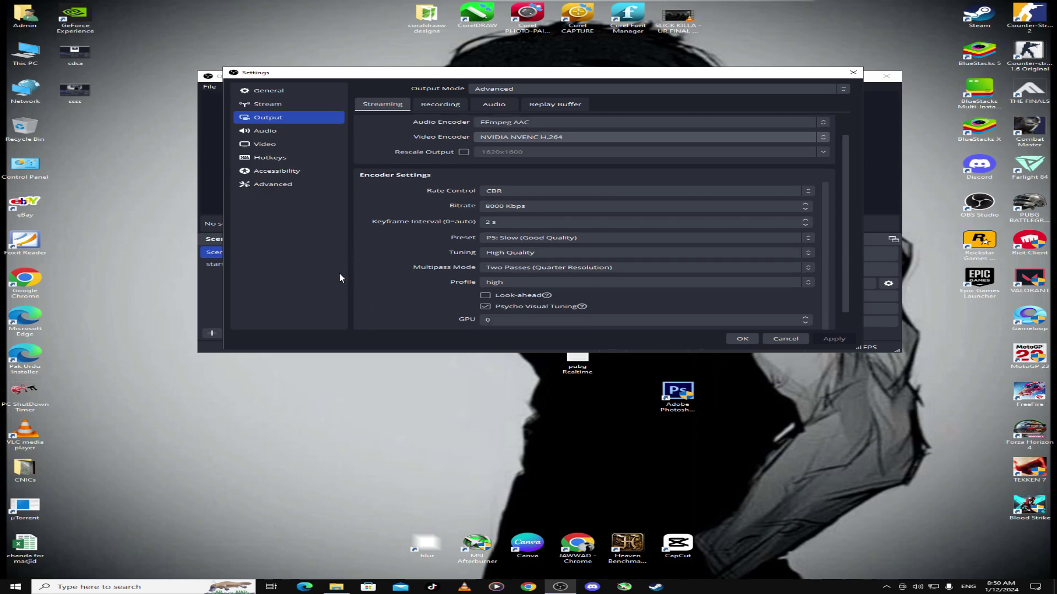
scroll(339, 273, "down", 1)
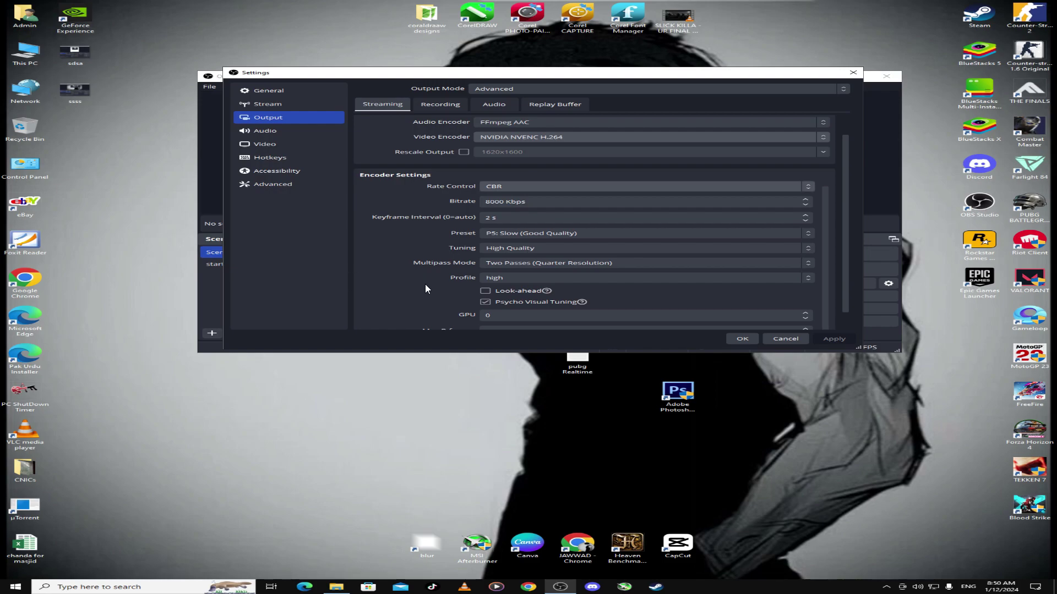
left_click(639, 187)
left_click(638, 187)
scroll(422, 282, "down", 1)
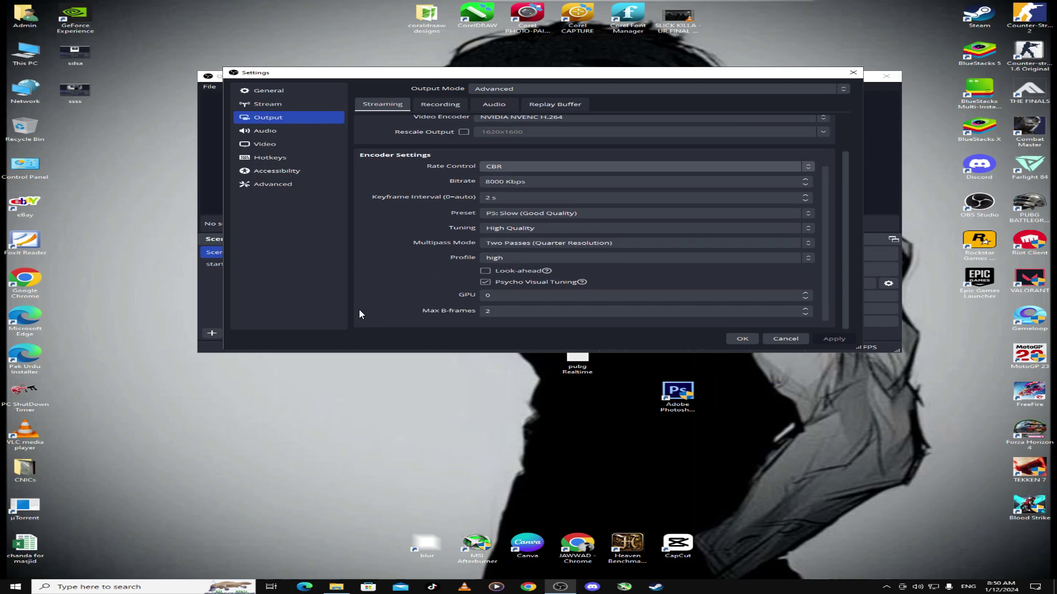
key("Tab")
key("Tab")
Examine the preset options available for the streaming encoder
left_click(582, 214)
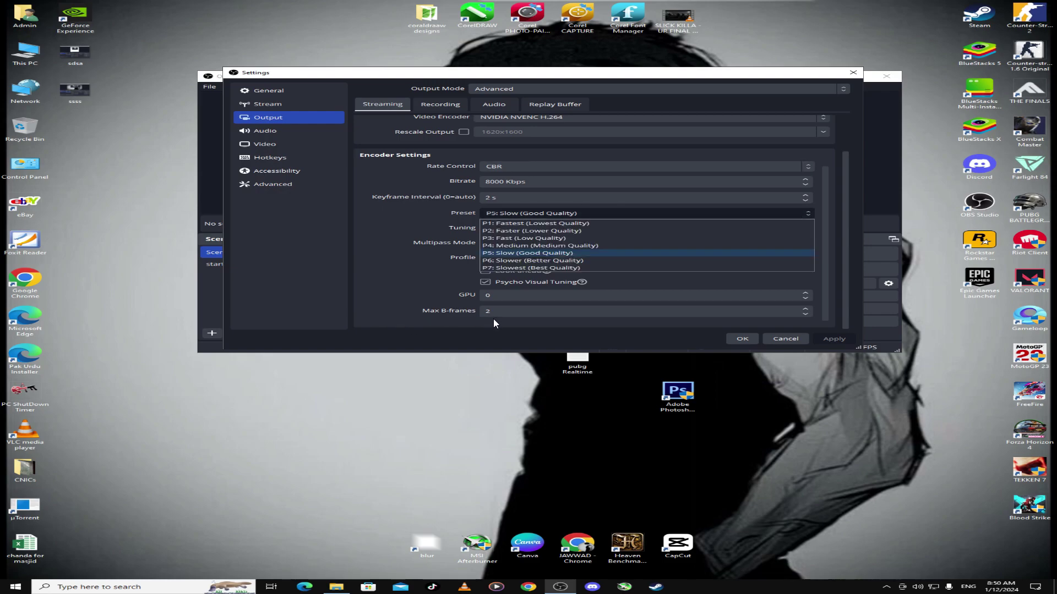
left_click(511, 213)
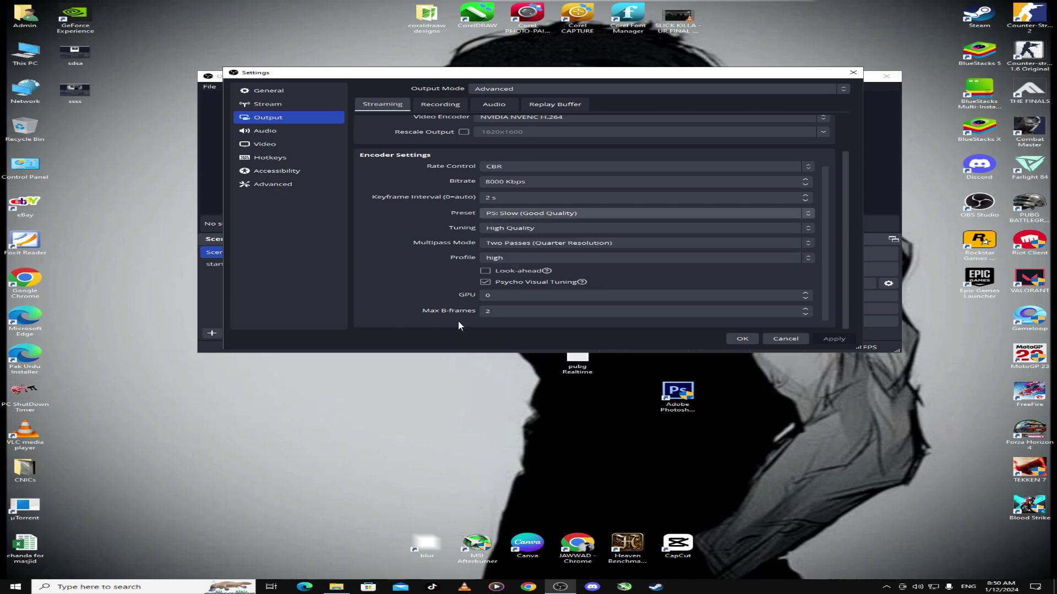
key("alt+Down")
key("Down")
key("Up")
left_click(474, 313)
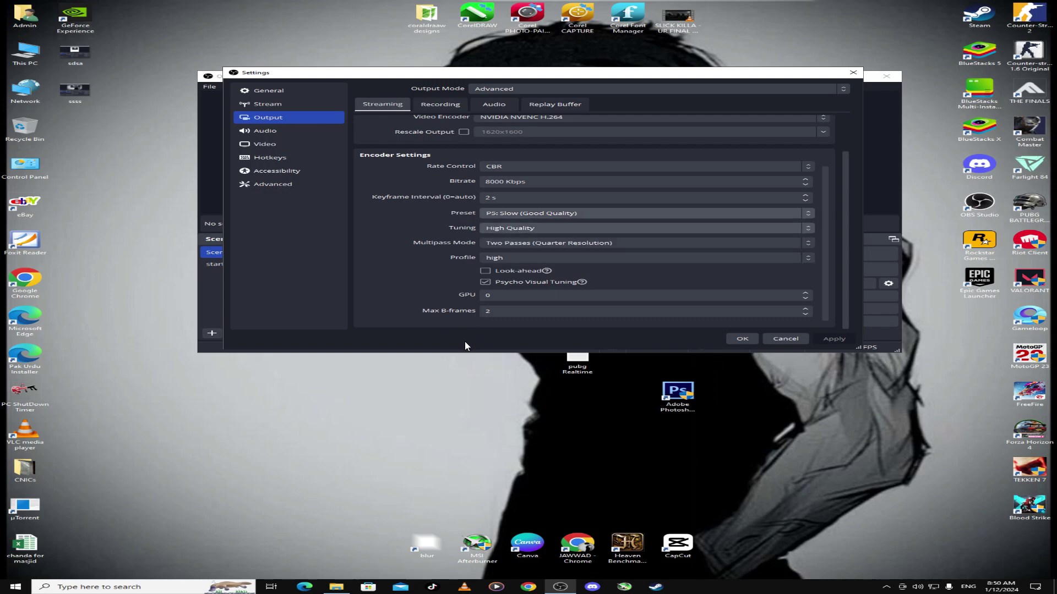
Examine the tuning options available for the streaming encoder
left_click(472, 347)
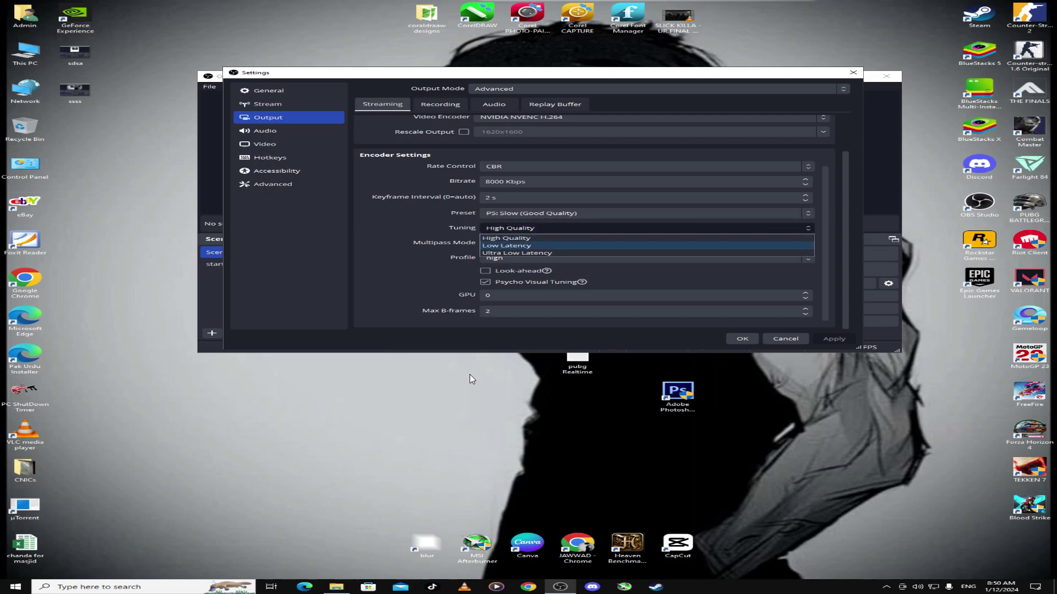
left_click(447, 341)
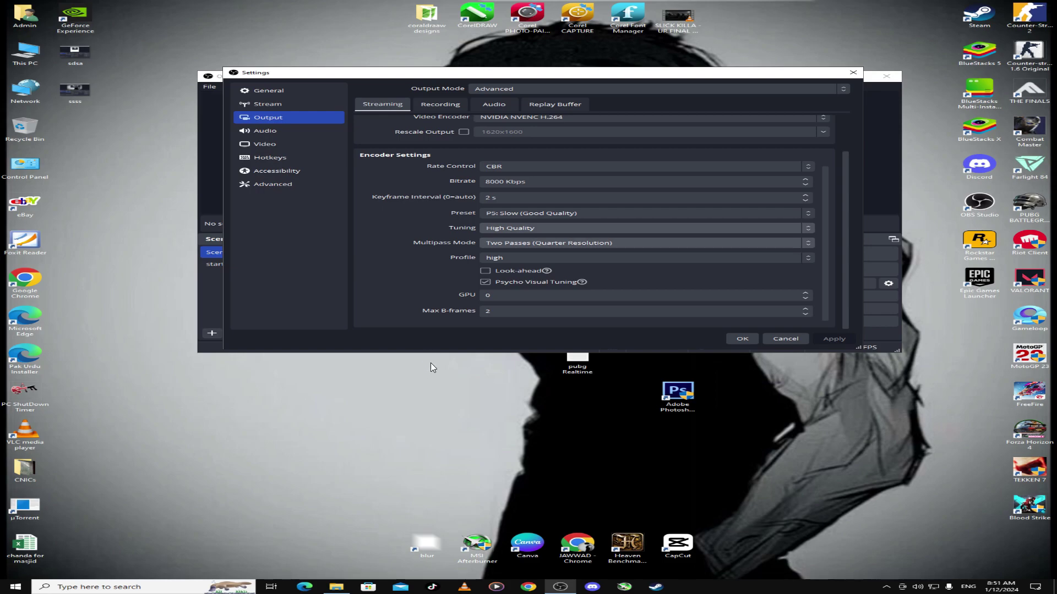
left_click(447, 342)
left_click(450, 342)
Examine the streaming encoder's multipass mode and profile options
left_click(458, 365)
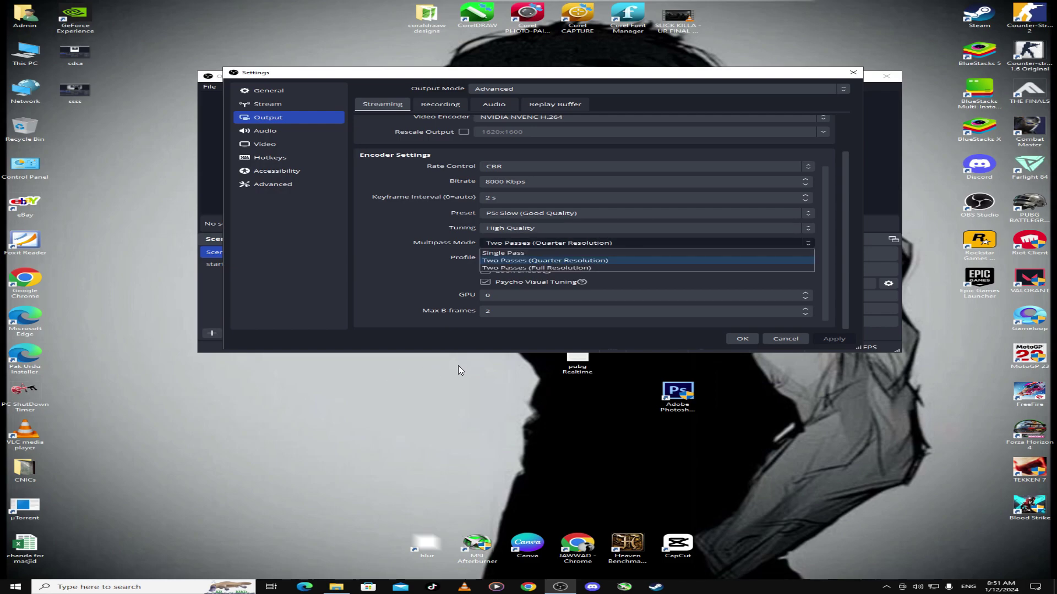
left_click(449, 362)
key("Tab")
key("alt+Down")
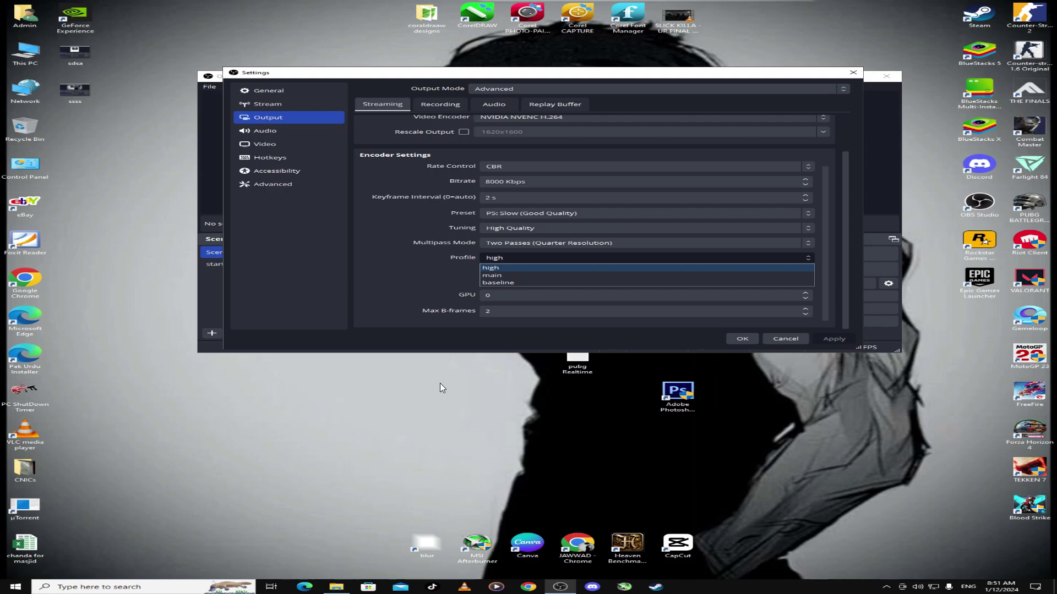
key("Escape")
Review the streaming encoder's Look-ahead, Psycho Visual Tuning, GPU and Max B-frames settings
key("Tab")
key("Tab")
key("Tab")
key("Tab")
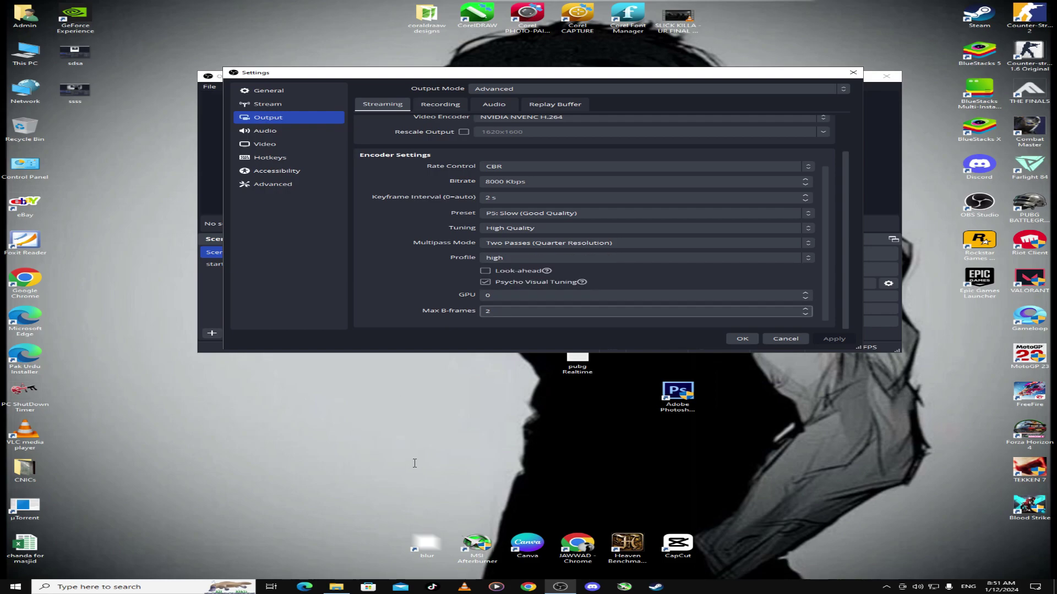
key("shift+Tab")
key("shift+Tab")
key("shift+Tab")
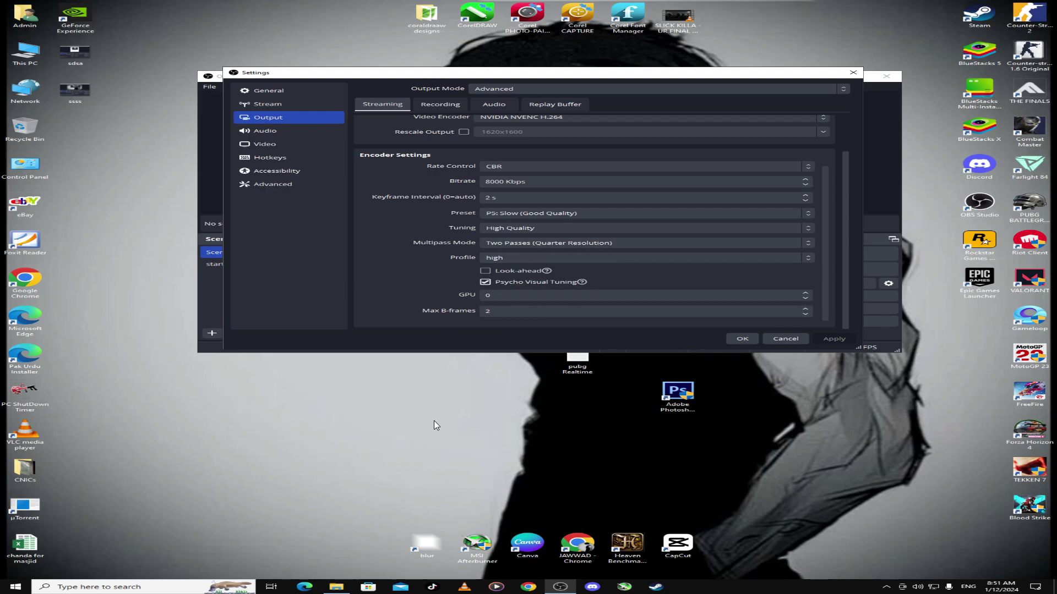
key("Tab")
key("Tab")
key("Tab")
key("Tab")
Open the recording output settings and examine the recording type, format, video encoder and audio encoder
left_click(265, 130)
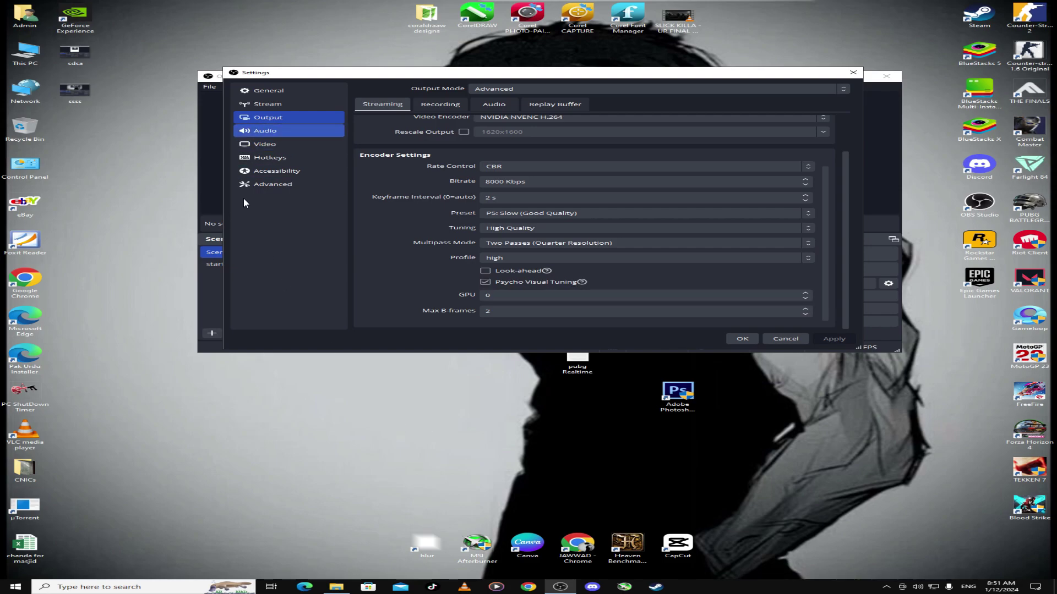
left_click(441, 104)
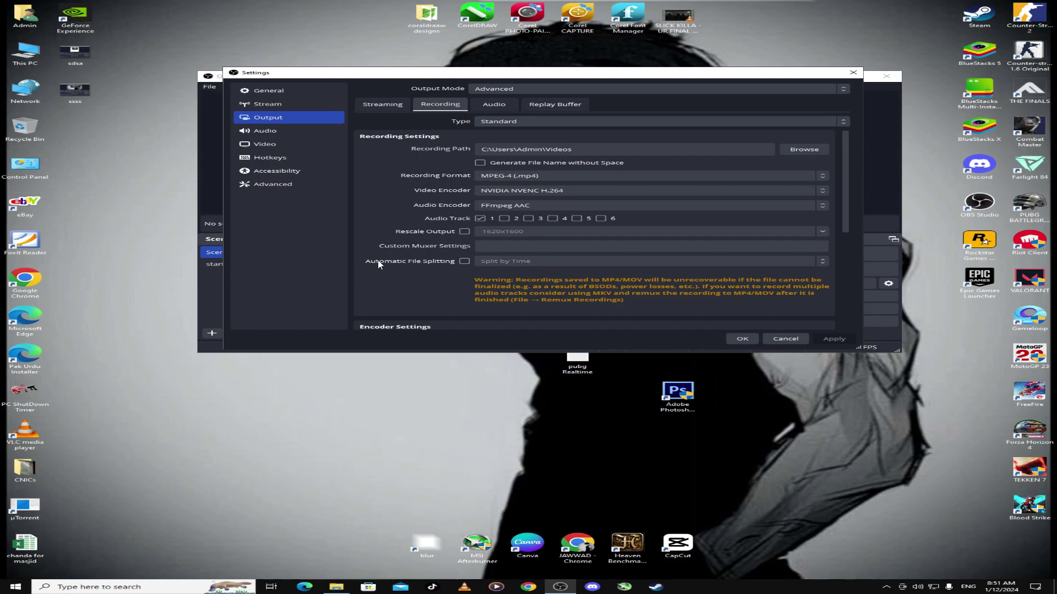
left_click(521, 121)
left_click(522, 130)
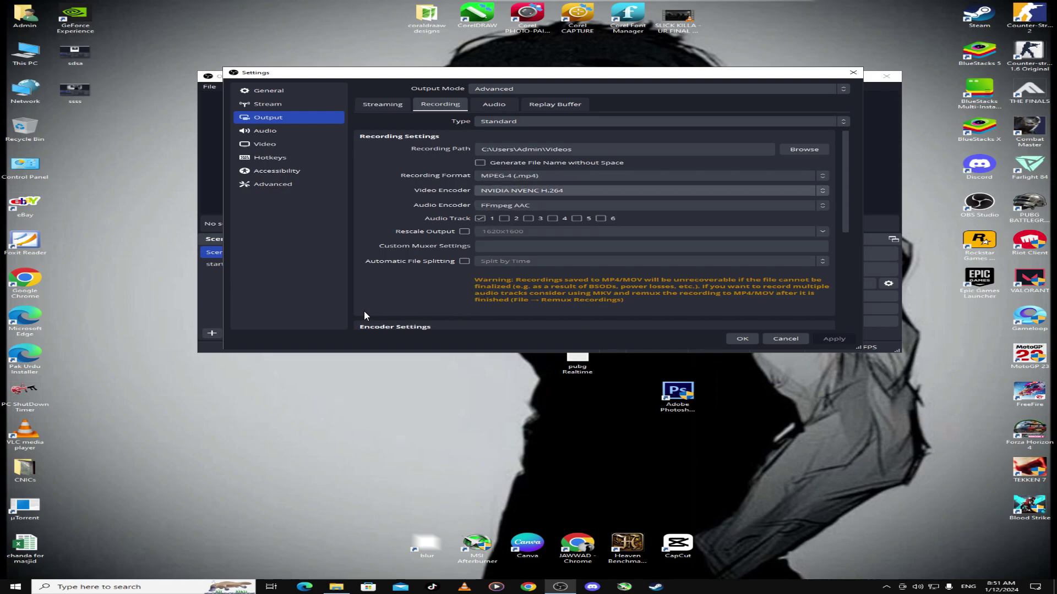
left_click(518, 205)
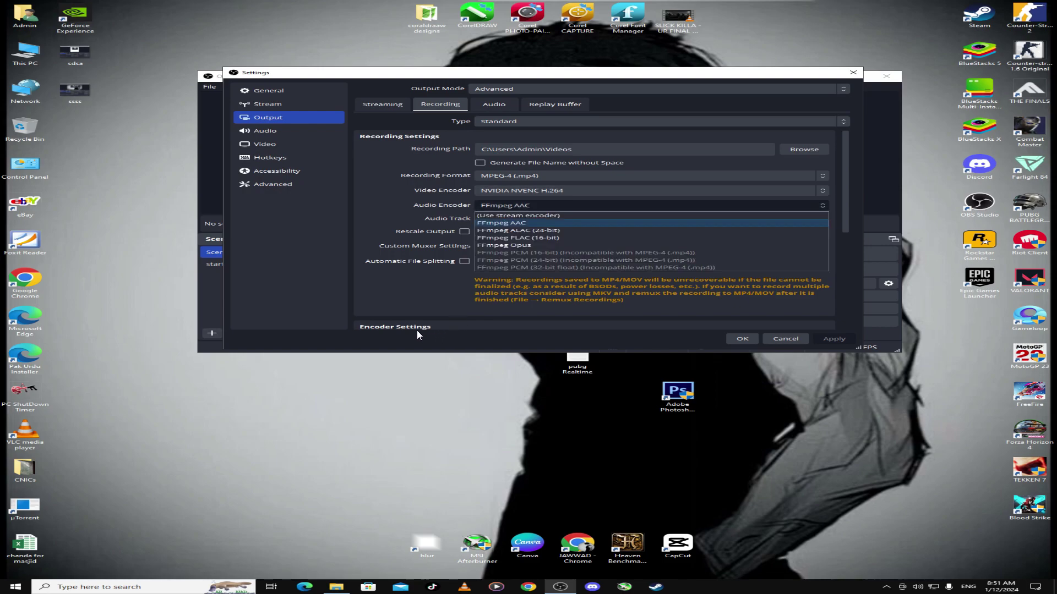
left_click(455, 306)
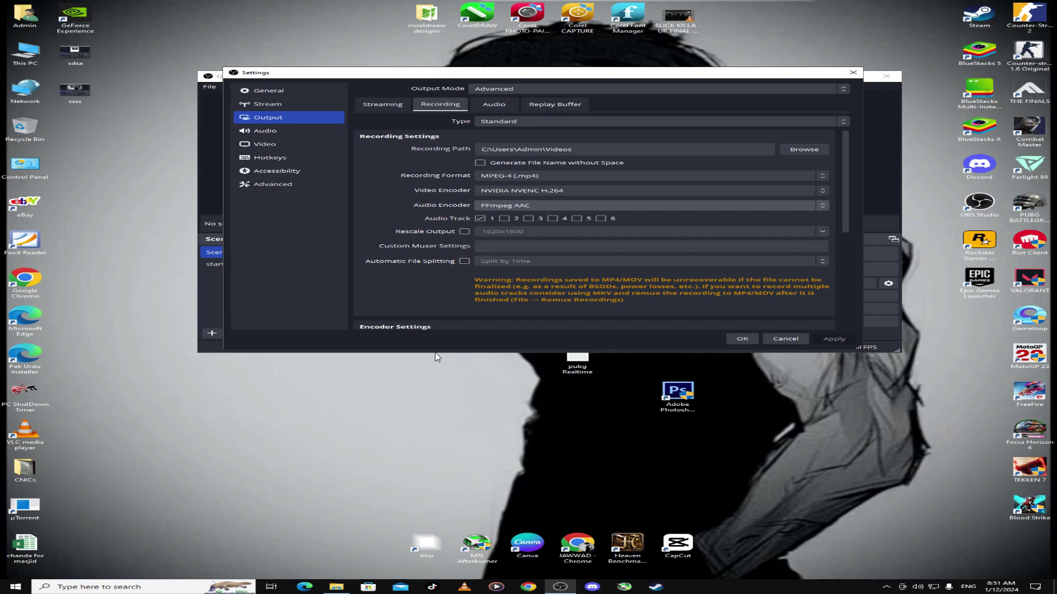
Examine the recording encoder's rate control, bitrate, keyframe interval, preset and tuning settings
scroll(361, 392, "down", 2)
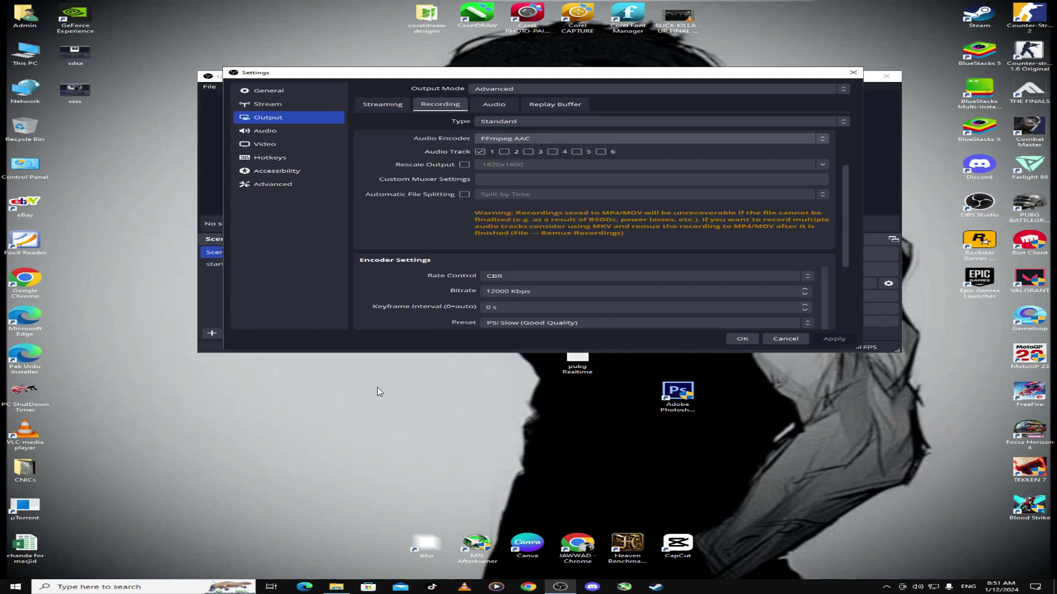
scroll(414, 315, "down", 2)
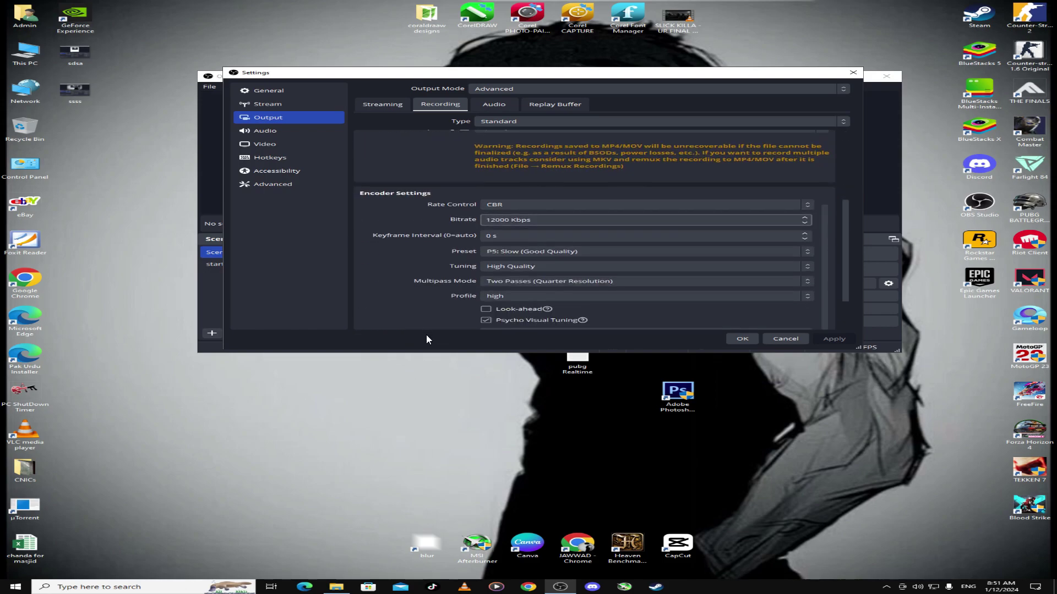
scroll(363, 248, "down", 1)
scroll(380, 319, "down", 1)
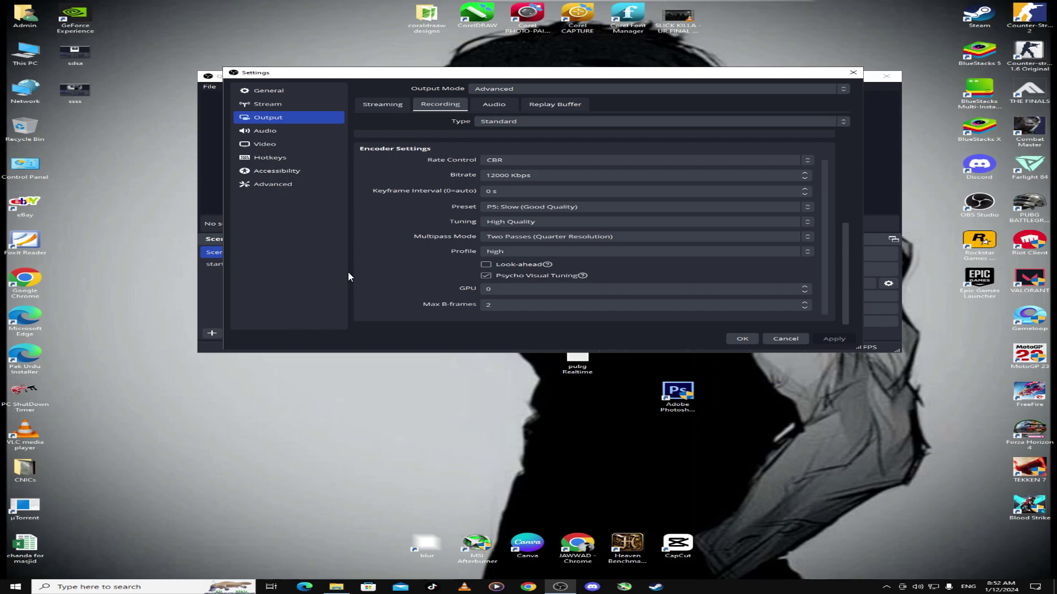
left_click(437, 273)
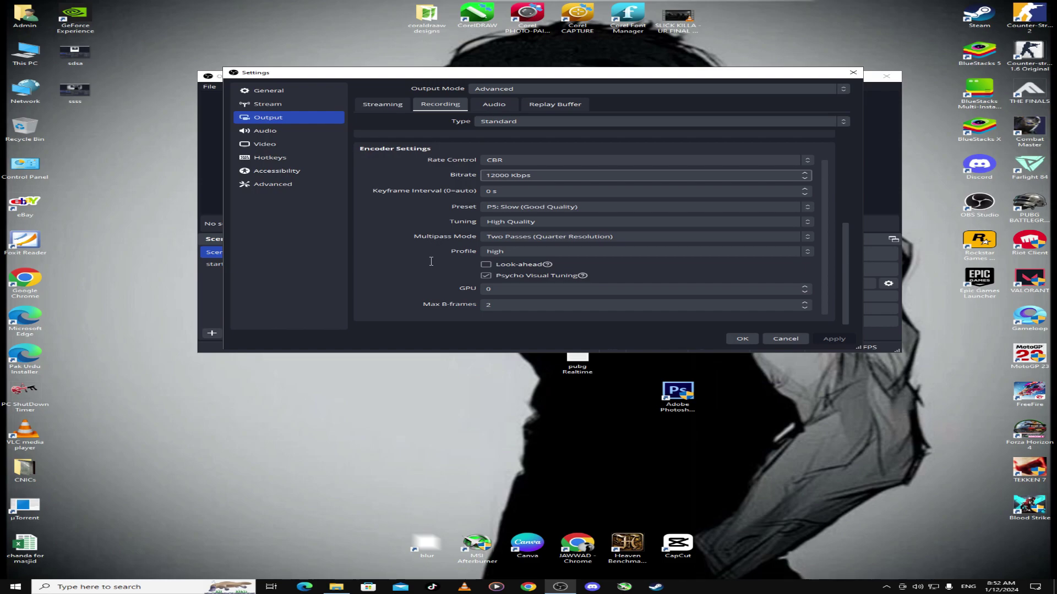
key("Tab")
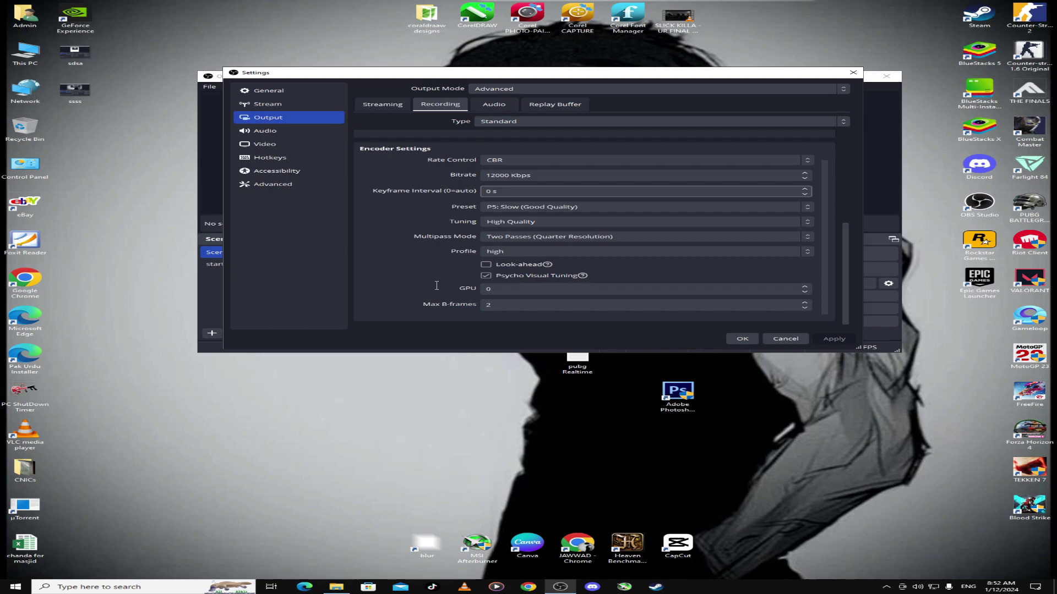
key("Tab")
key("Tab")
key("Tab")
key("Tab")
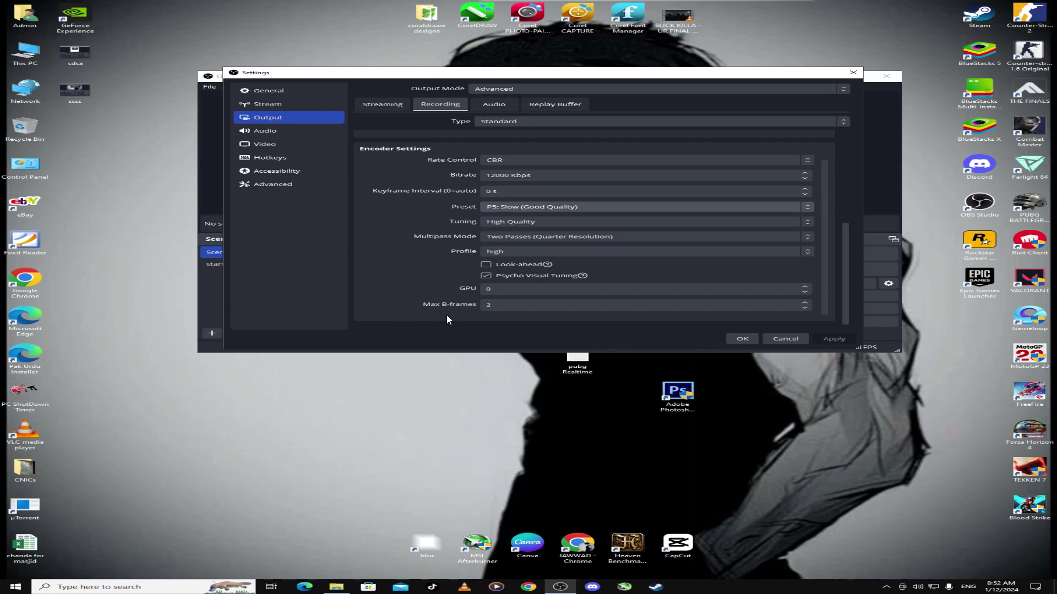
Review the recording encoder's multipass mode, profile, Look-ahead, Psycho Visual Tuning, GPU and Max B-frames settings
key("Tab")
key("Tab")
key("shift+Tab")
key("Tab")
key("shift+Tab")
key("Tab")
key("shift+Tab")
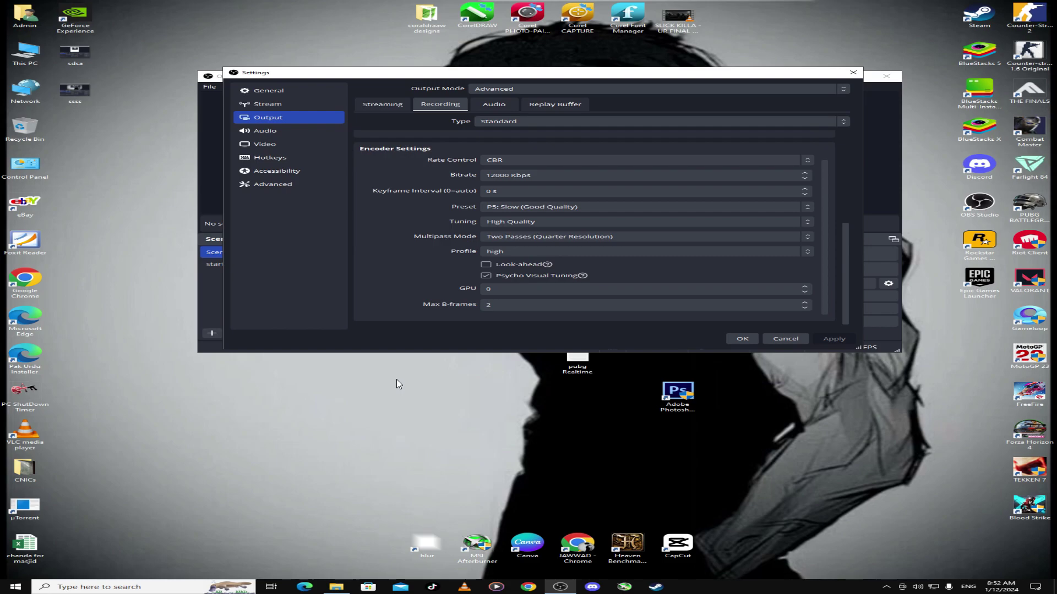
scroll(434, 397, "down", 1)
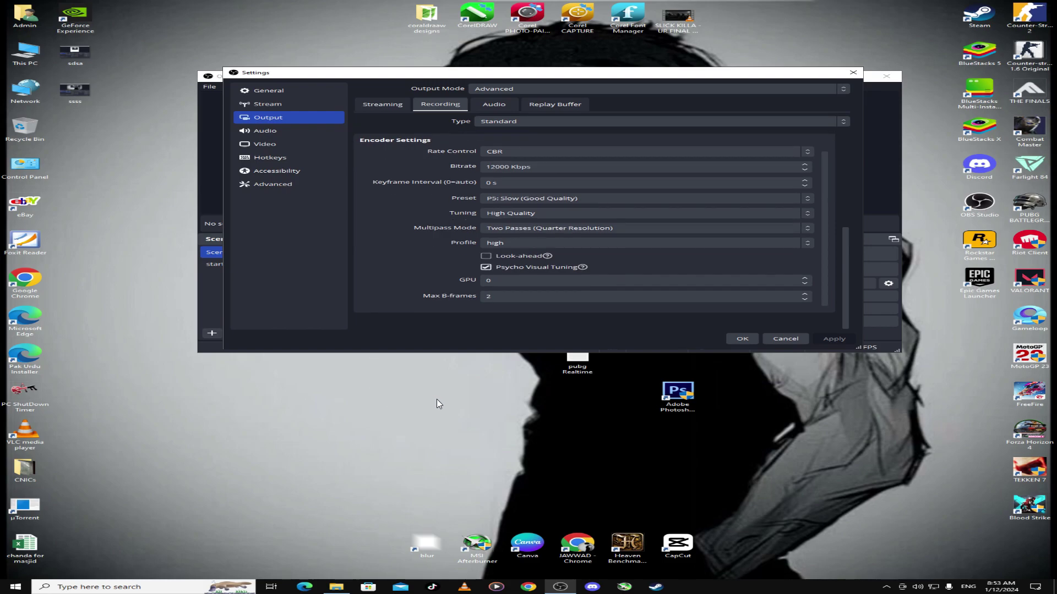
key("Tab")
key("Tab")
Look through the output's audio track bitrates and the replay buffer settings
left_click(494, 104)
scroll(430, 197, "down", 2)
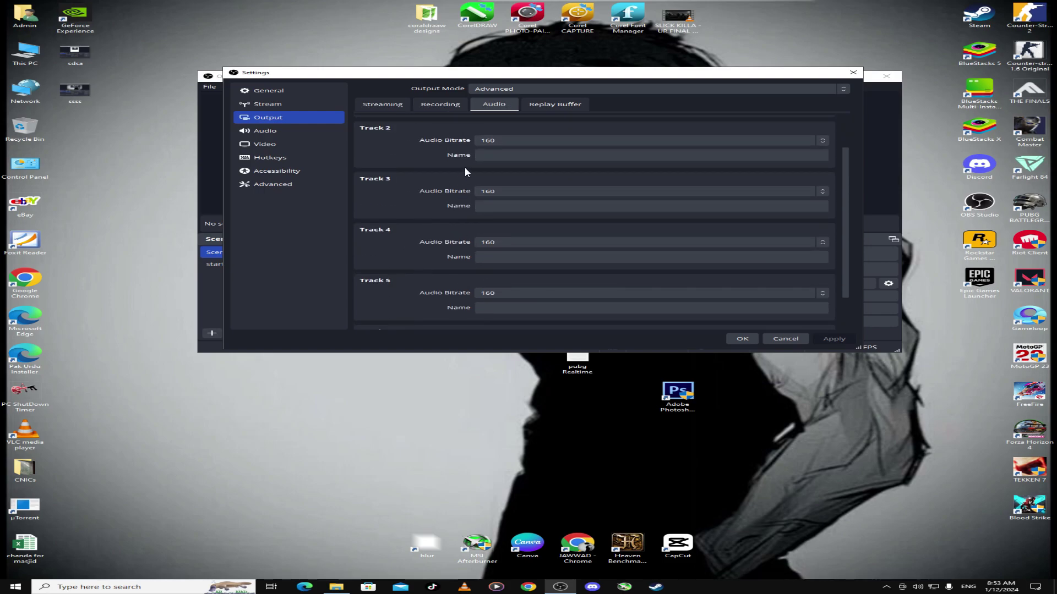
left_click(554, 104)
Check the general Audio settings and open the Video settings for resolution and frame rate
left_click(258, 131)
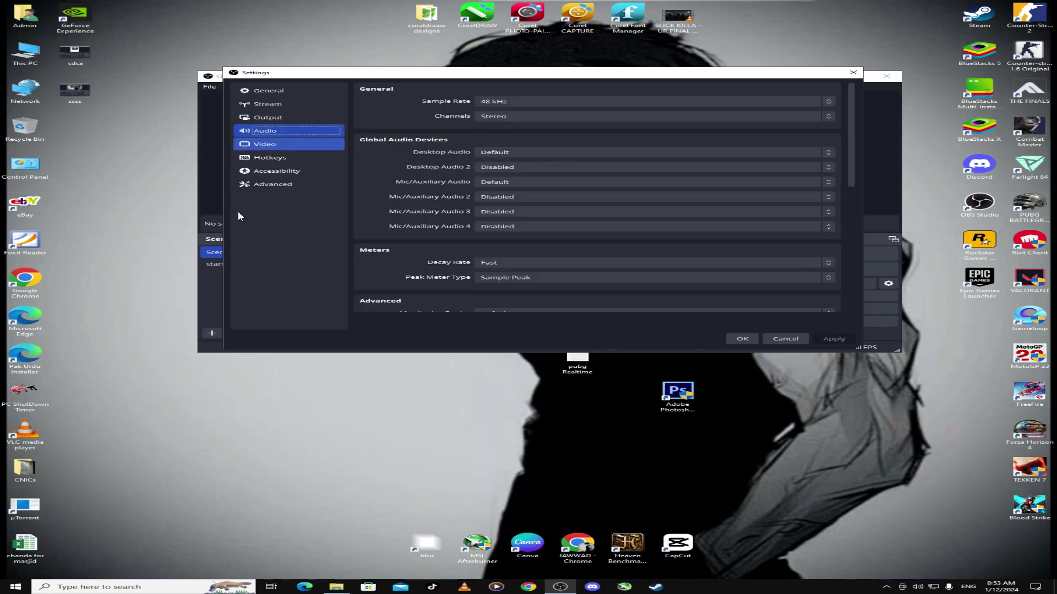
key("Down")
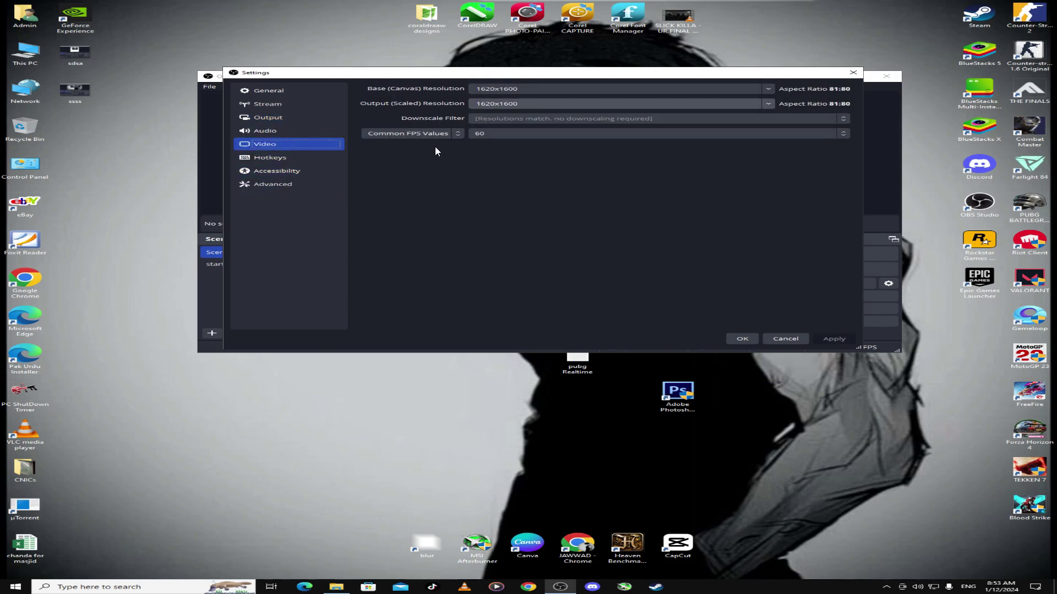
Close the settings and unlock the Display Capture source in the current scene
left_click(853, 72)
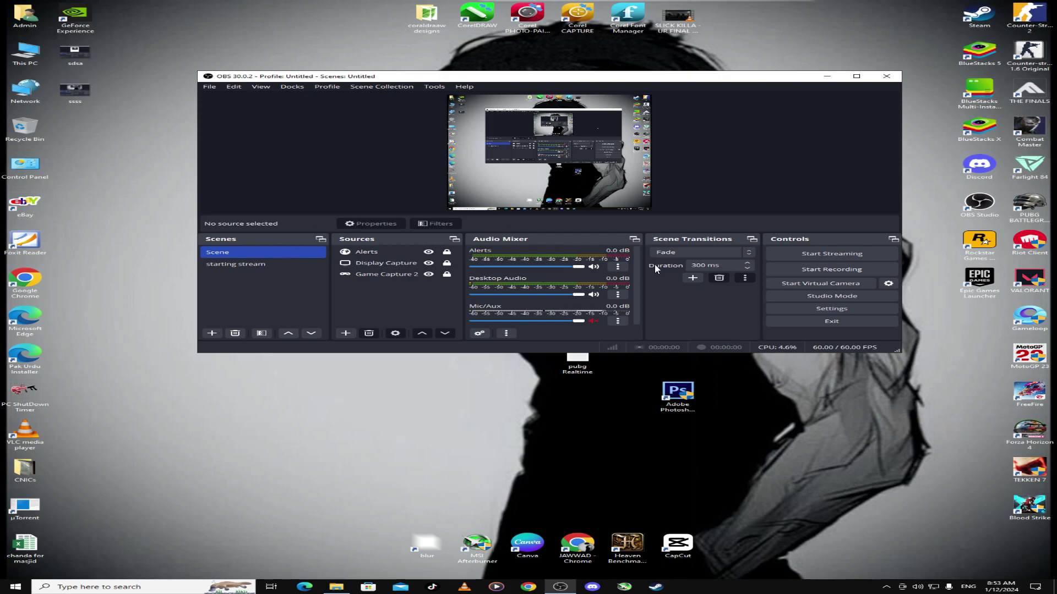
key("Down")
key("Down")
key("Down")
key("Up")
key("Down")
key("Up")
key("Down")
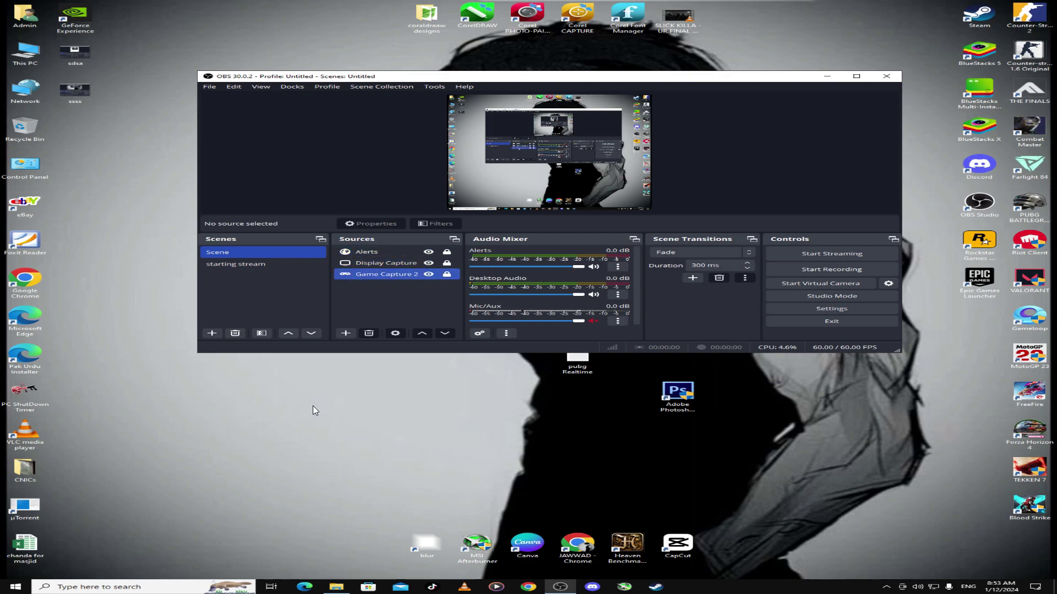
key("Up")
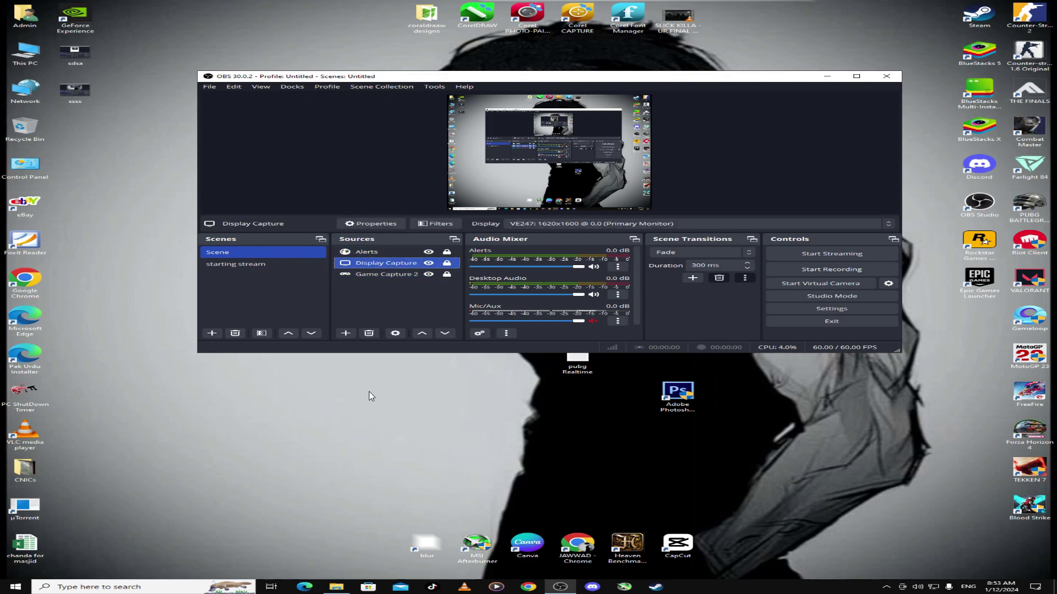
left_click(446, 263)
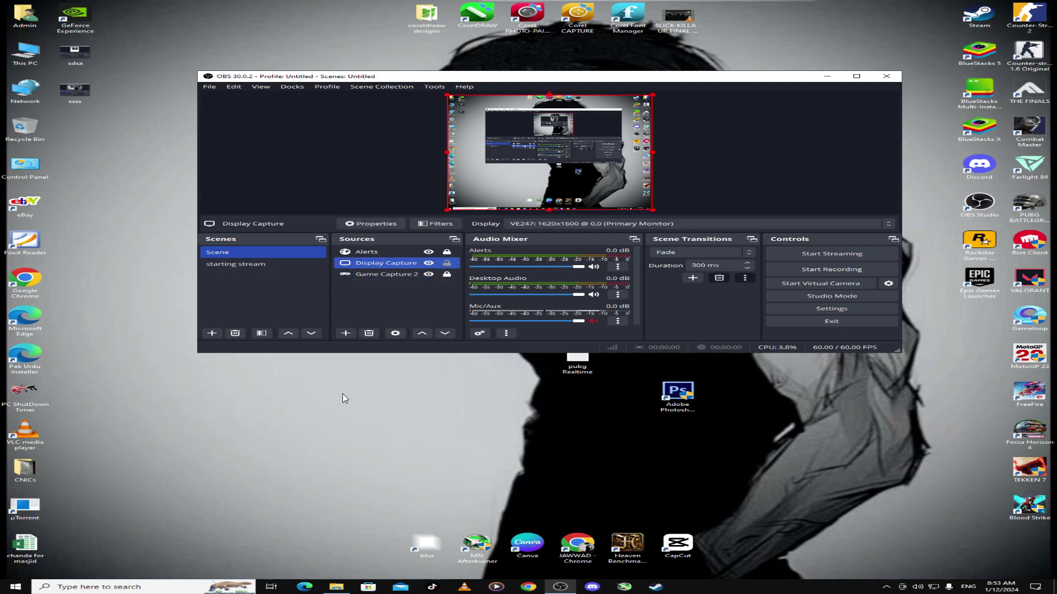
Resize the output to the Display Capture source's size, accept the resolution change and lock the source again
right_click(388, 262)
key("Left")
key("Right")
key("Left")
key("Down")
key("Down")
key("Down")
key("Down")
key("Down")
key("Down")
key("Down")
key("Down")
key("Down")
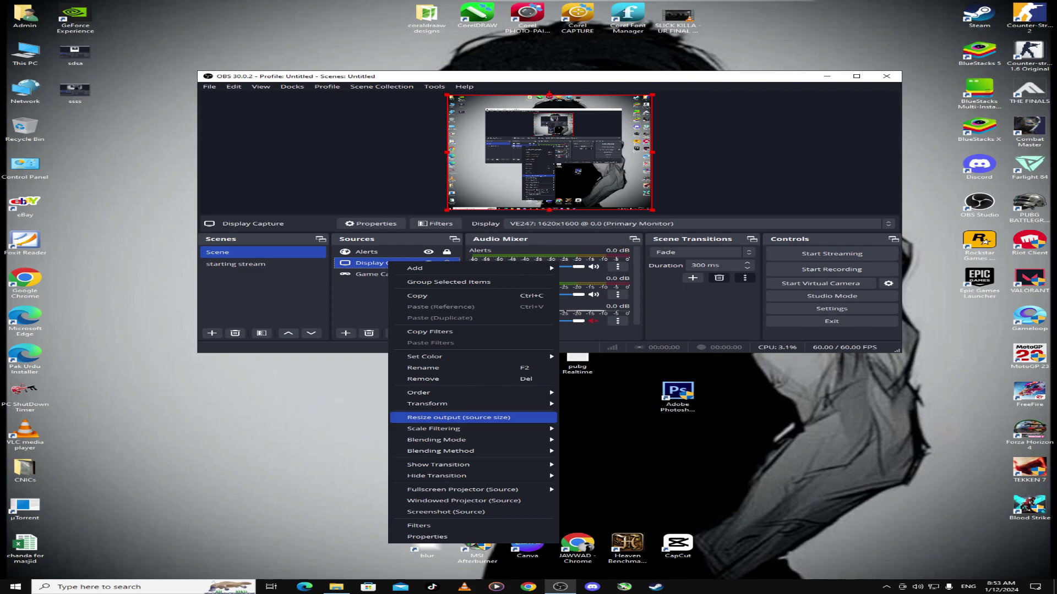
key("Return")
key("Return")
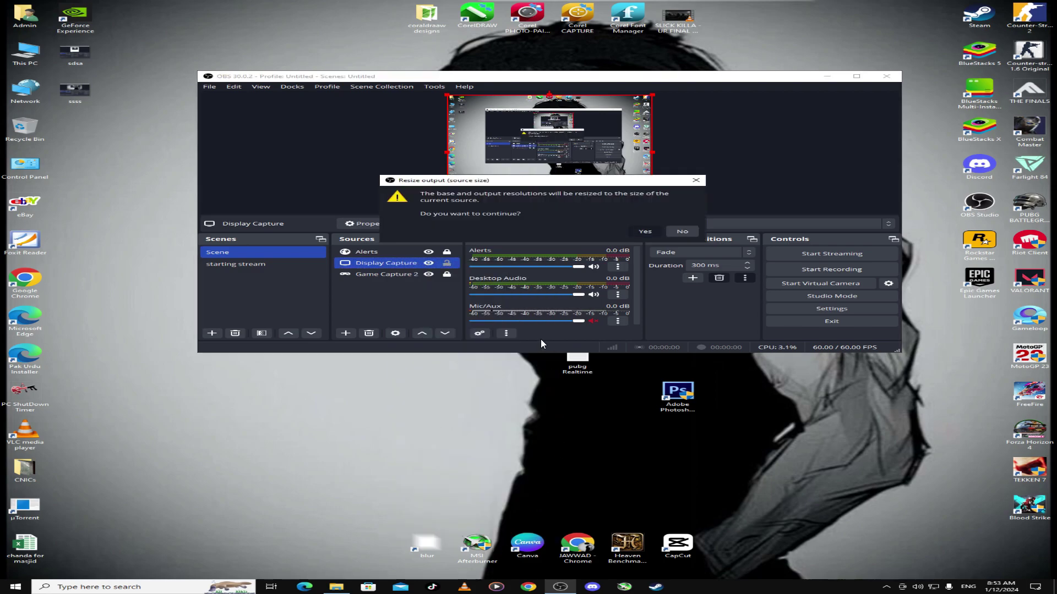
left_click(447, 263)
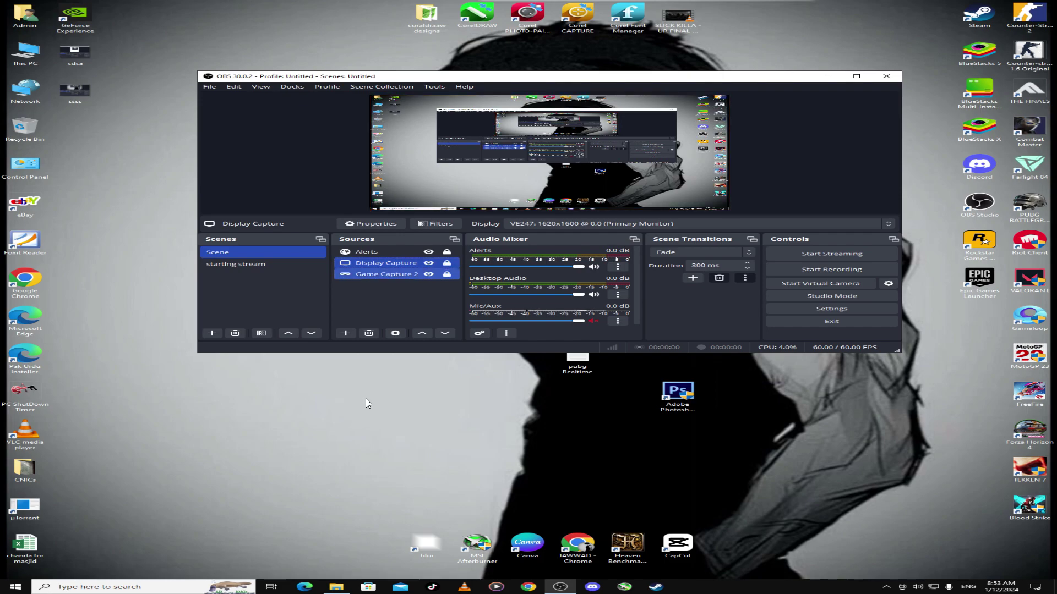
Unlock the Display Capture source and apply the Fit to screen transform to it
left_click(326, 159)
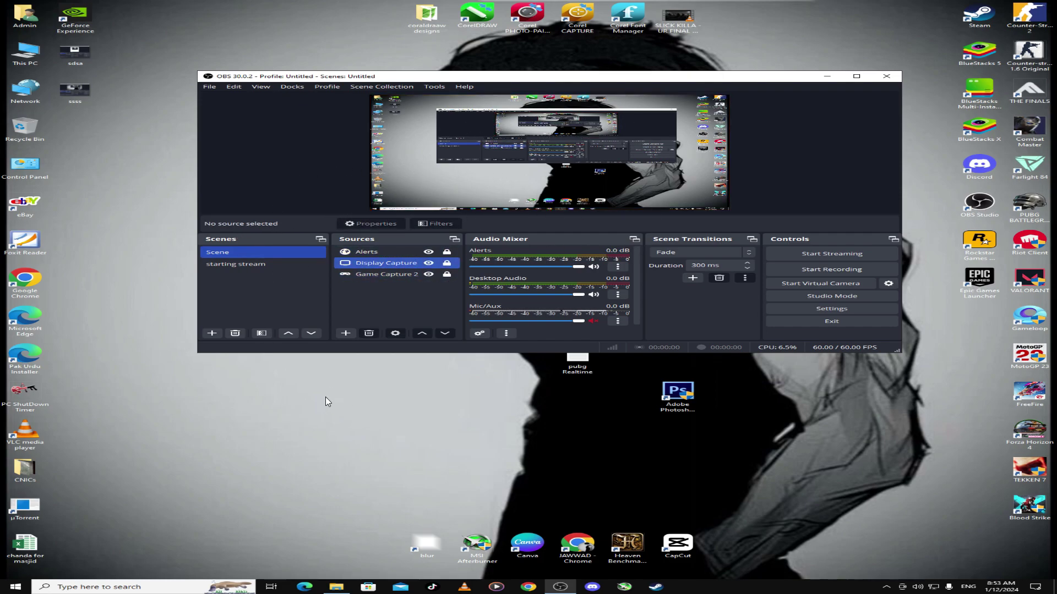
left_click(449, 263)
left_click(406, 263)
right_click(402, 264)
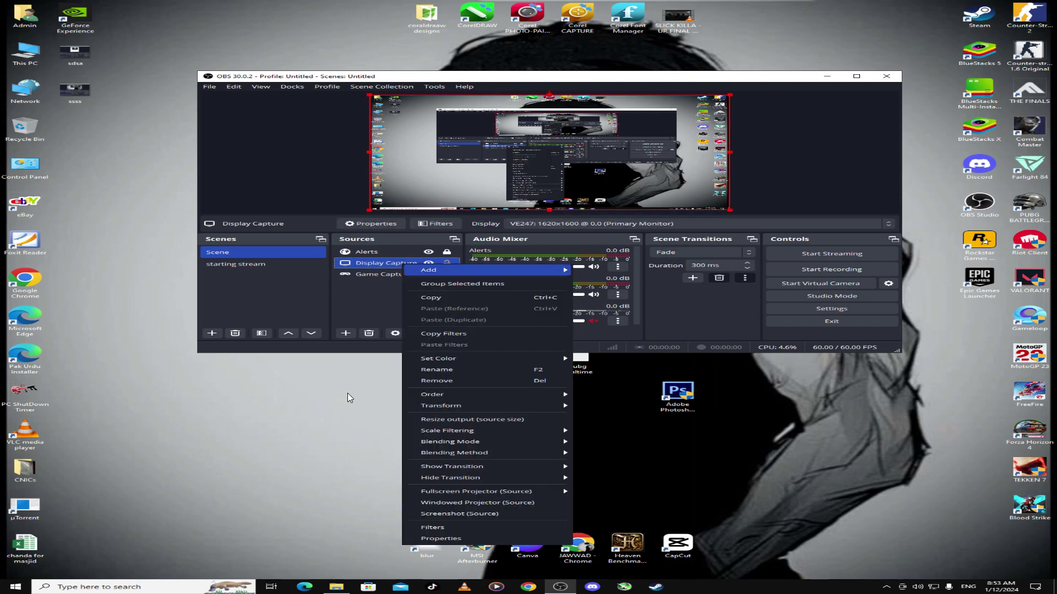
mouse_move(537, 406)
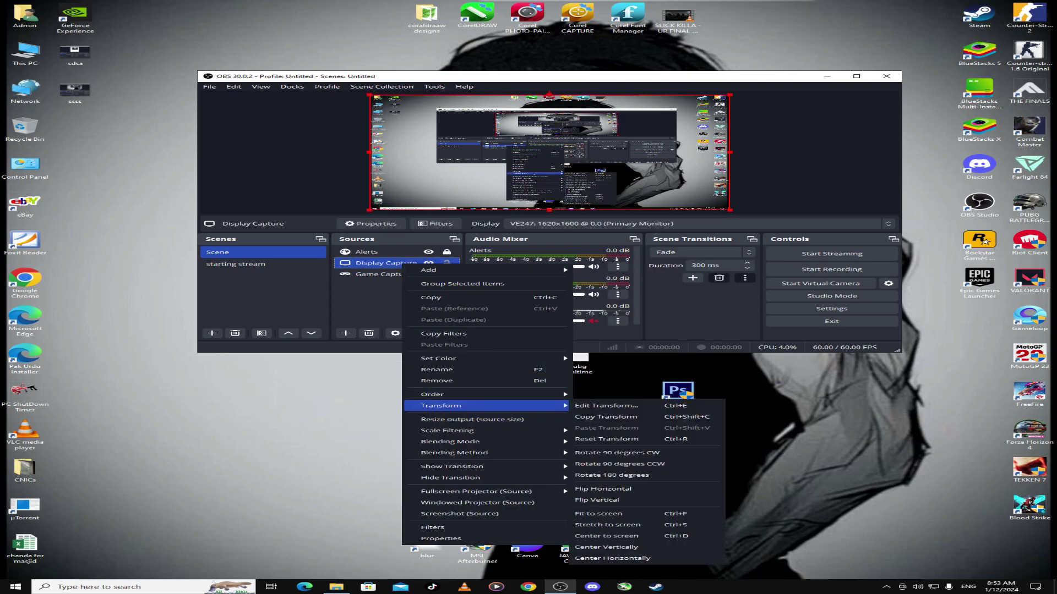
key("Right")
key("Down")
key("Down")
key("Down")
key("Down")
key("Down")
key("Down")
key("Down")
key("Down")
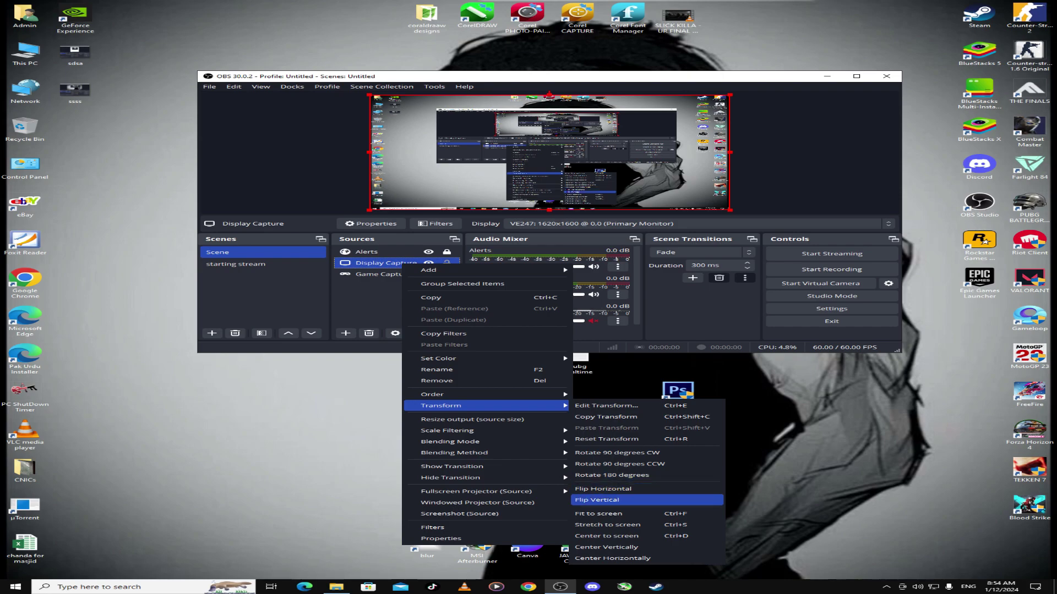
key("Return")
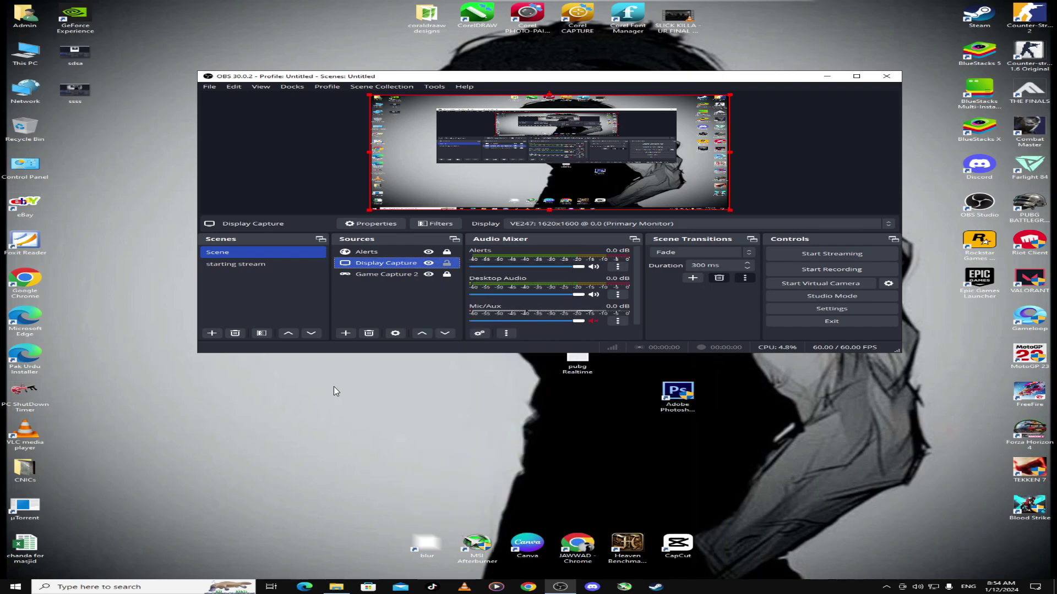
Apply the Stretch to screen transform to the Display Capture source and lock it again
key("Menu")
key("Down")
key("Down")
key("Down")
key("Down")
key("Down")
key("Down")
key("Down")
key("Down")
key("Right")
key("Down")
key("Down")
key("Down")
key("Down")
key("Down")
key("Down")
key("Down")
key("Down")
key("Down")
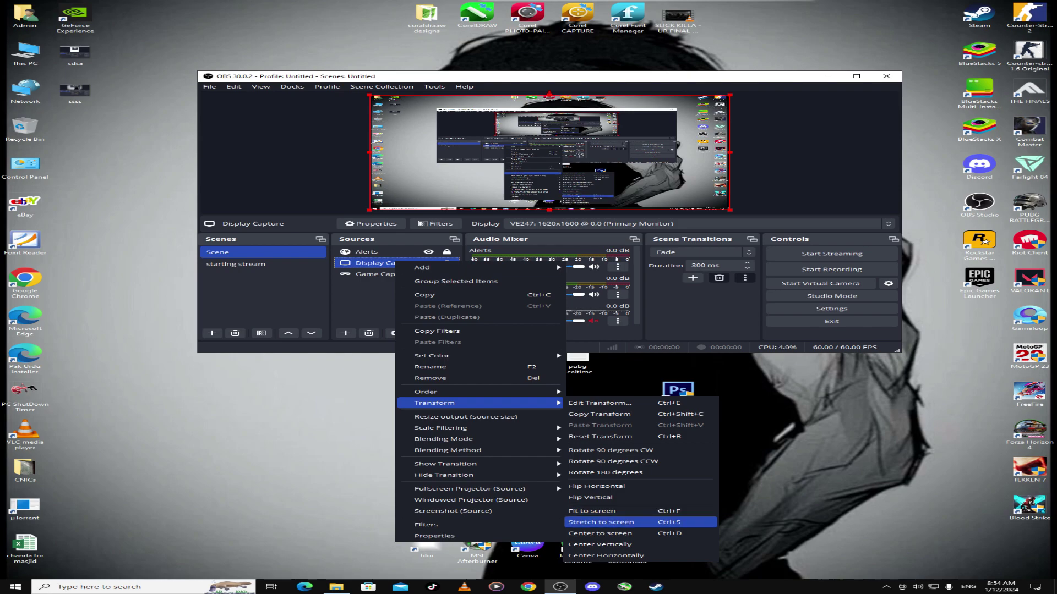
key("Return")
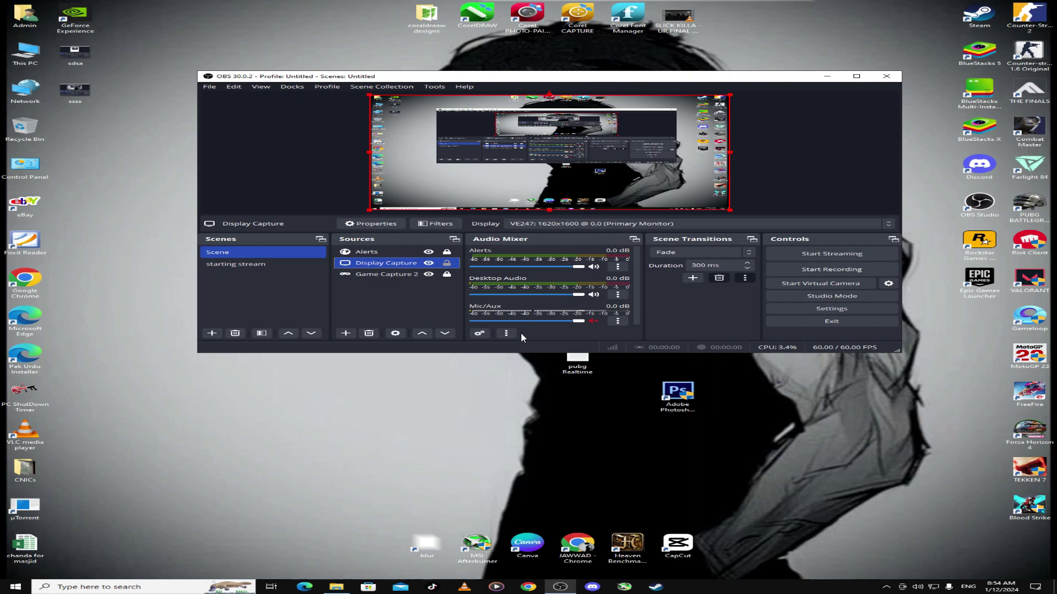
left_click(447, 263)
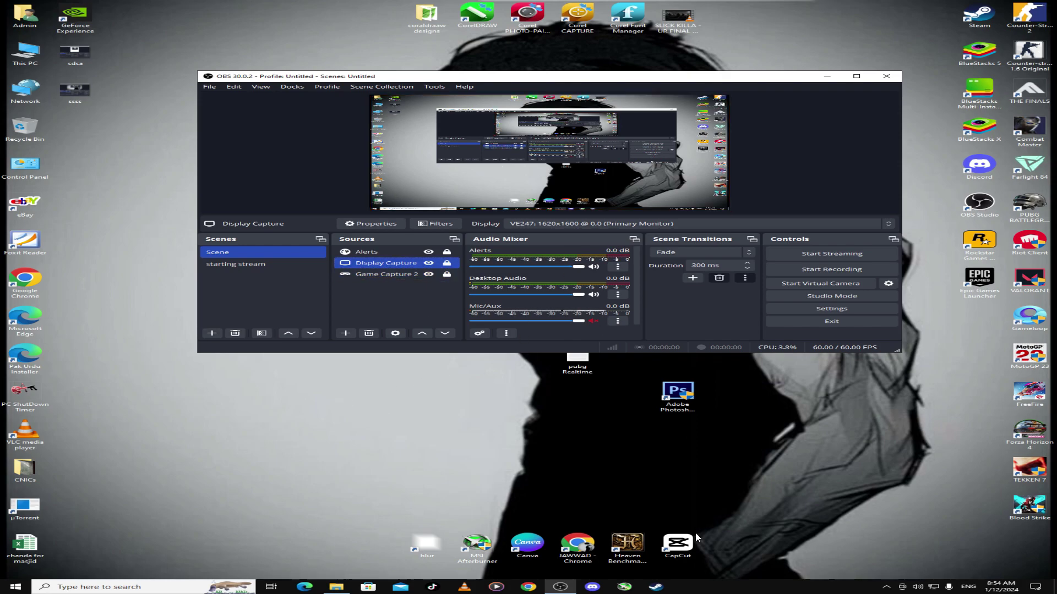